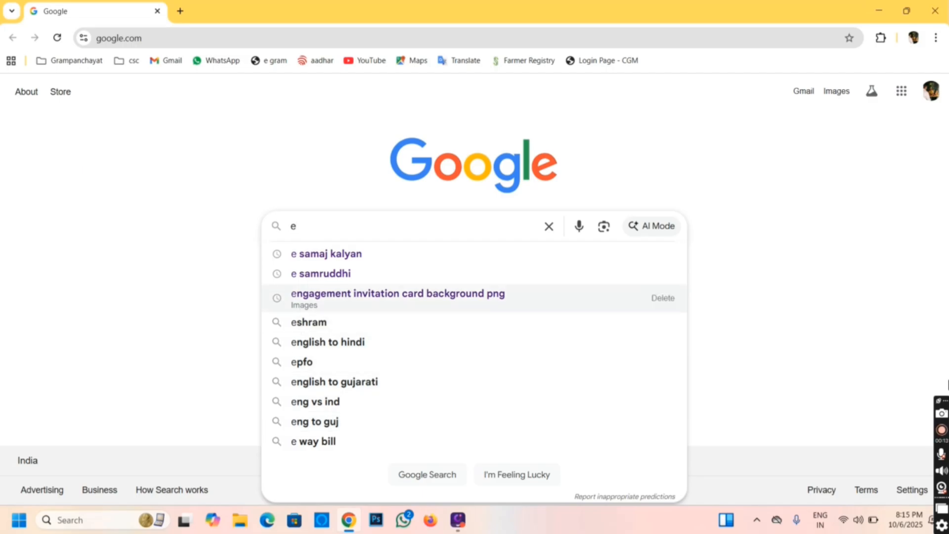
# Step: Search Google for 'e samruddhi' and open the esamridhi.in website from the results
pyautogui.click(320, 273)
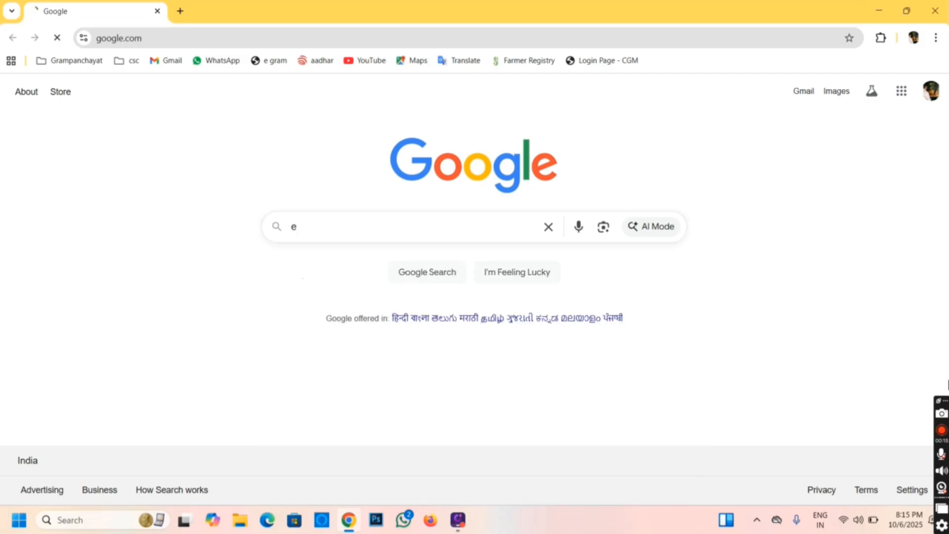
pyautogui.moveTo(85, 159)
pyautogui.mouseDown()
pyautogui.moveTo(283, 210)
pyautogui.moveTo(87, 198)
pyautogui.moveTo(87, 159)
pyautogui.mouseUp()
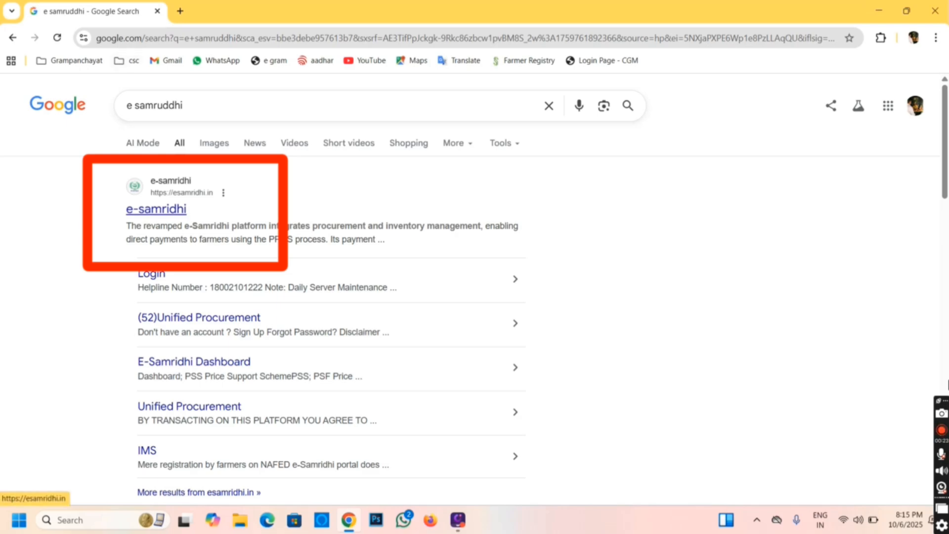
pyautogui.click(157, 208)
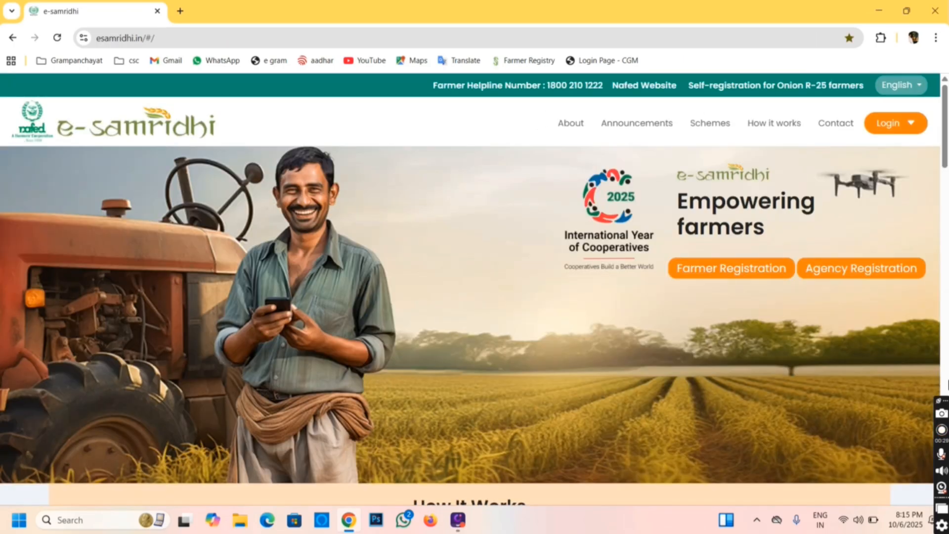
# Step: From the homepage Login dropdown, choose the login option to reach the mobile-number login form
pyautogui.click(896, 124)
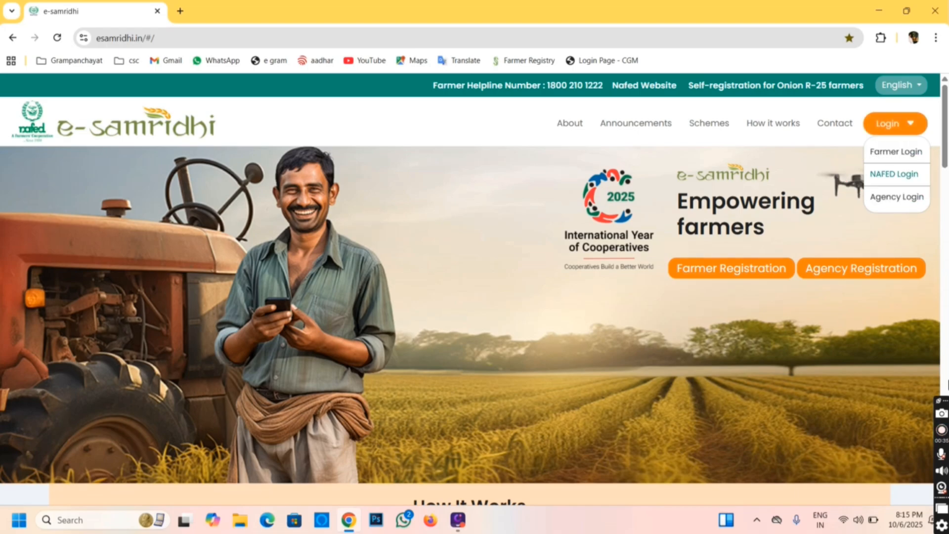
pyautogui.click(894, 174)
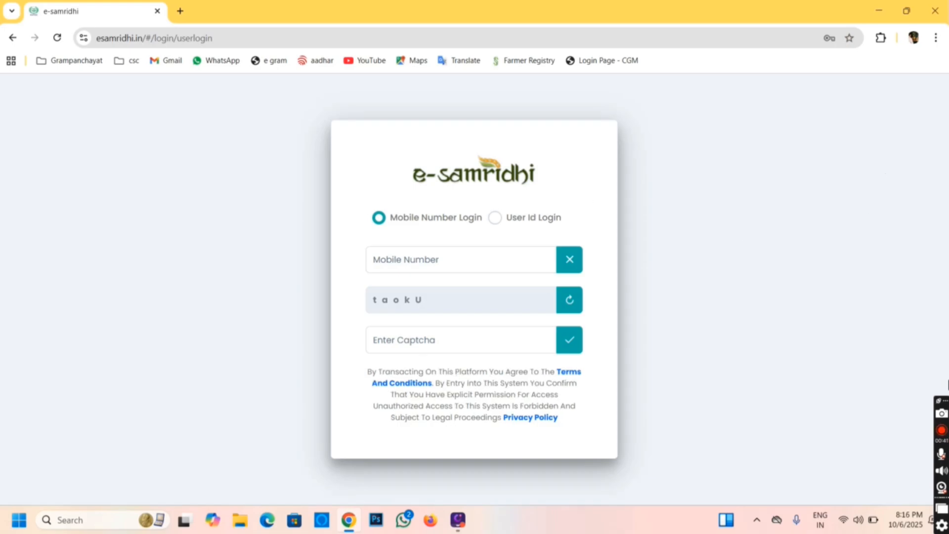
# Step: Switch to User Id login, pick the saved user id, and enter and verify the captcha
pyautogui.click(495, 217)
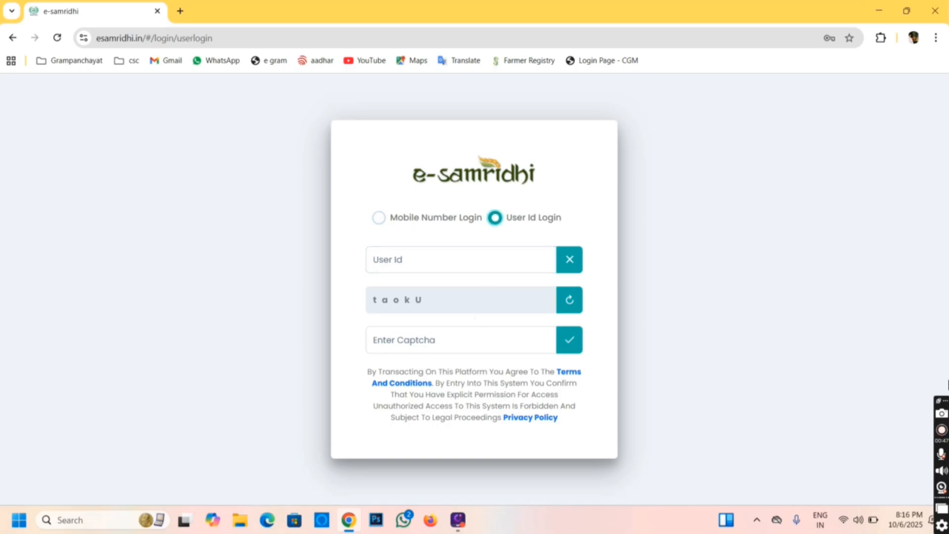
pyautogui.click(395, 259)
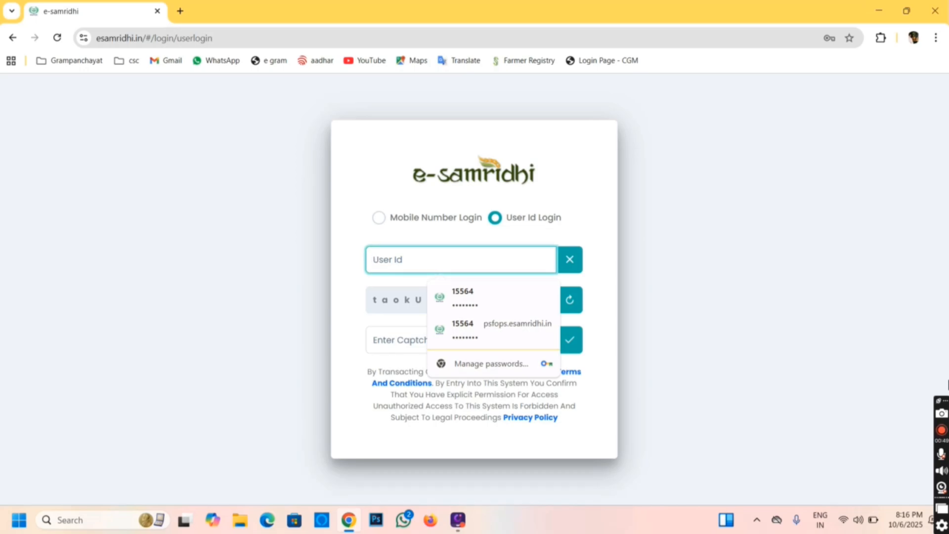
pyautogui.press('Down')
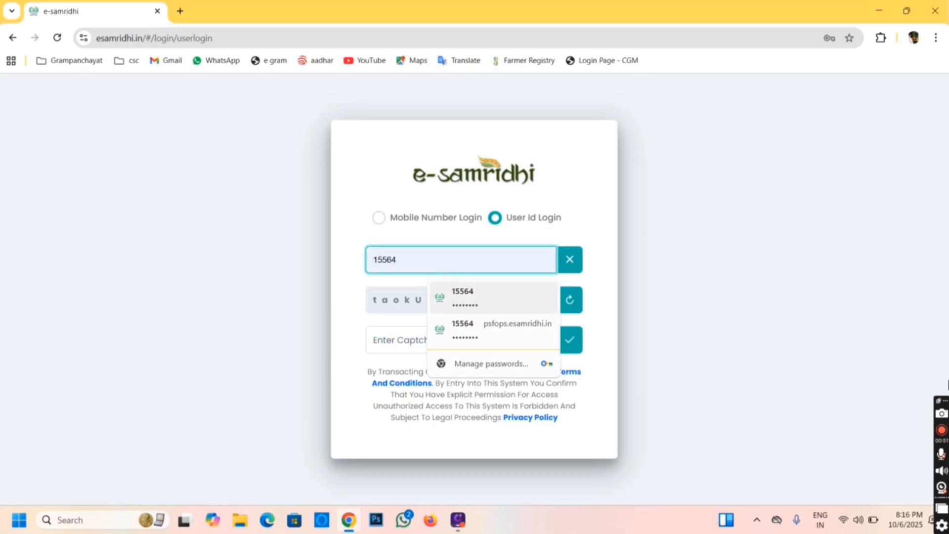
pyautogui.press('Return')
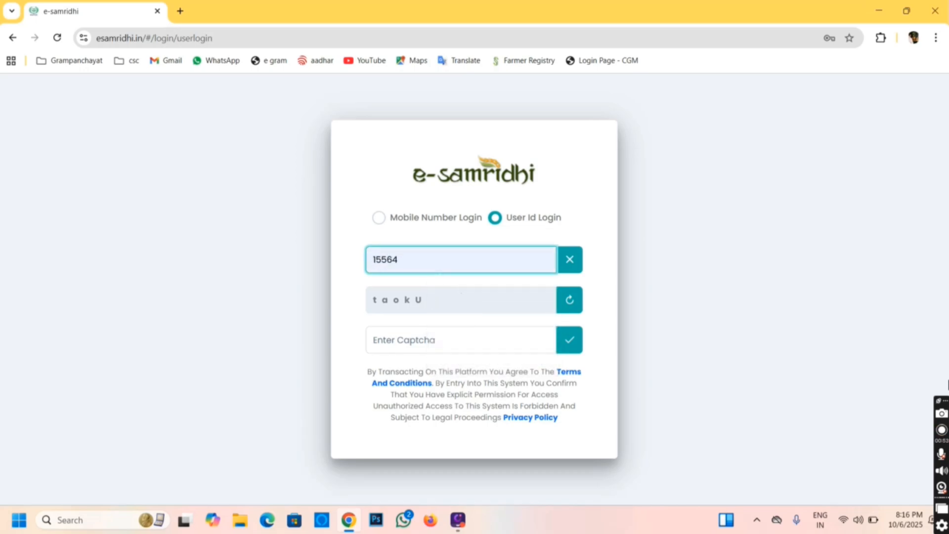
pyautogui.click(445, 340)
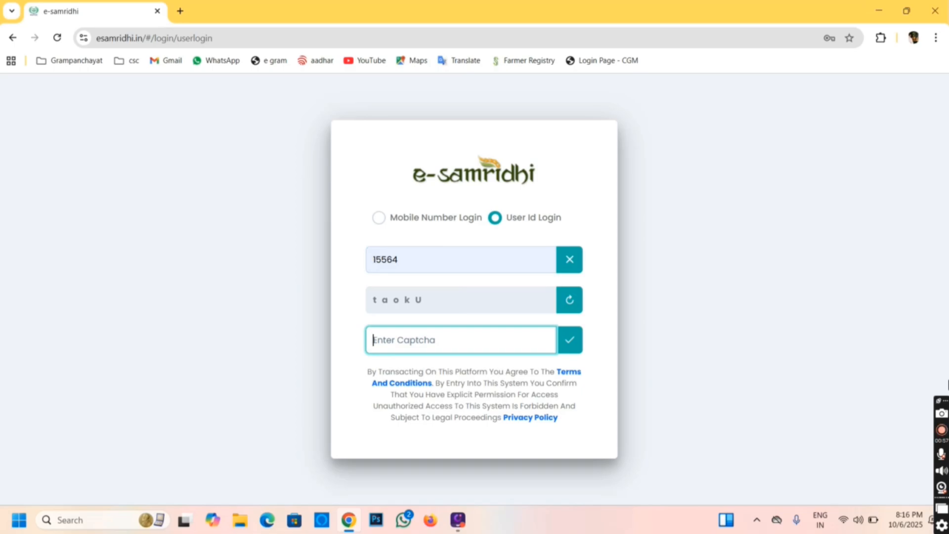
pyautogui.write('ta')
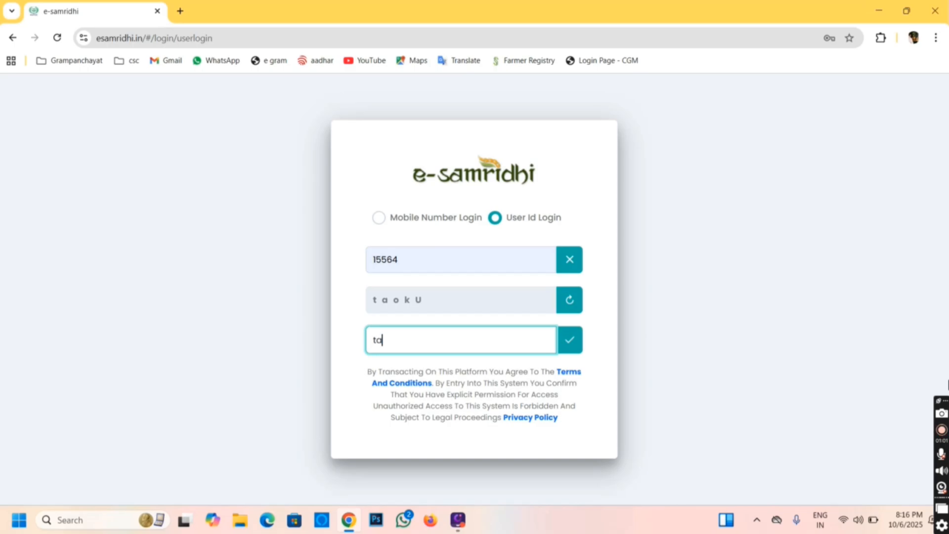
pyautogui.write('okU')
pyautogui.click(570, 339)
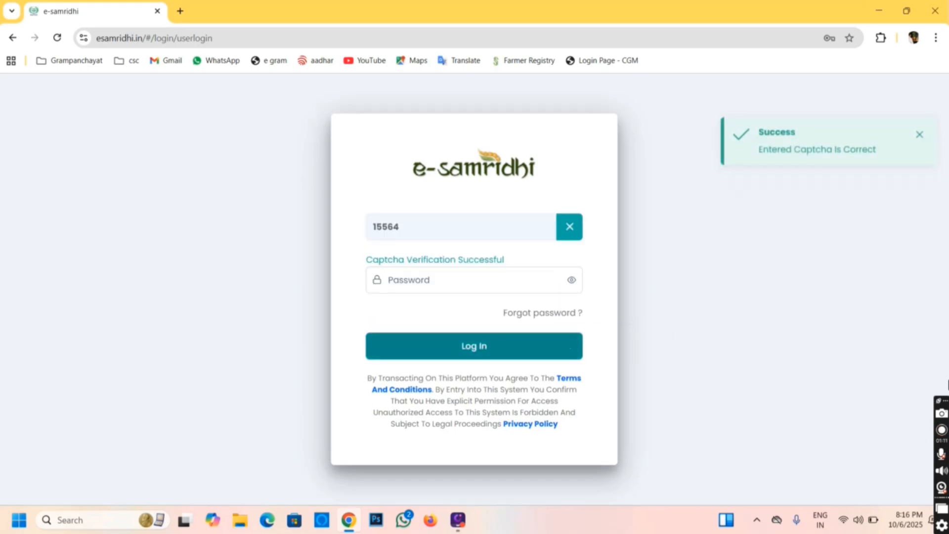
# Step: Fill in the saved account password and log in to the dashboard
pyautogui.click(445, 280)
pyautogui.click(456, 311)
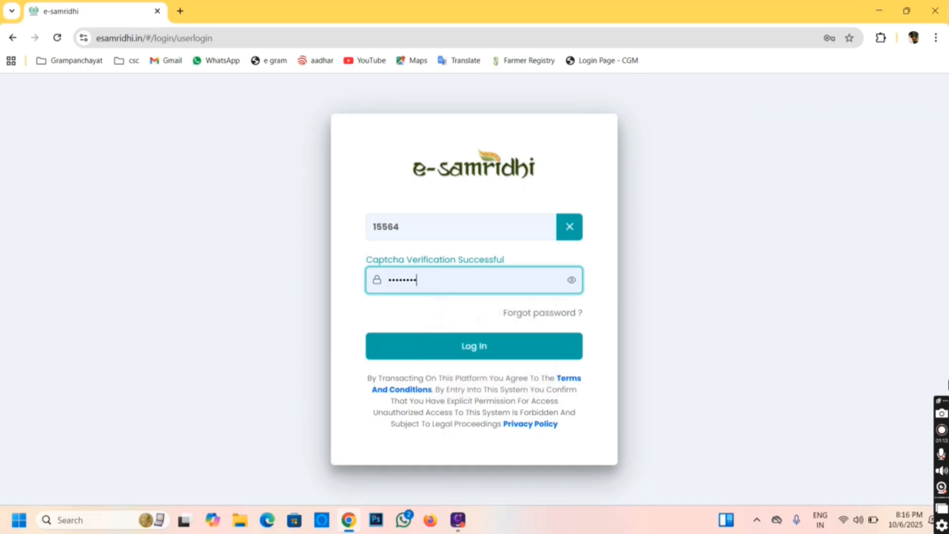
pyautogui.click(475, 346)
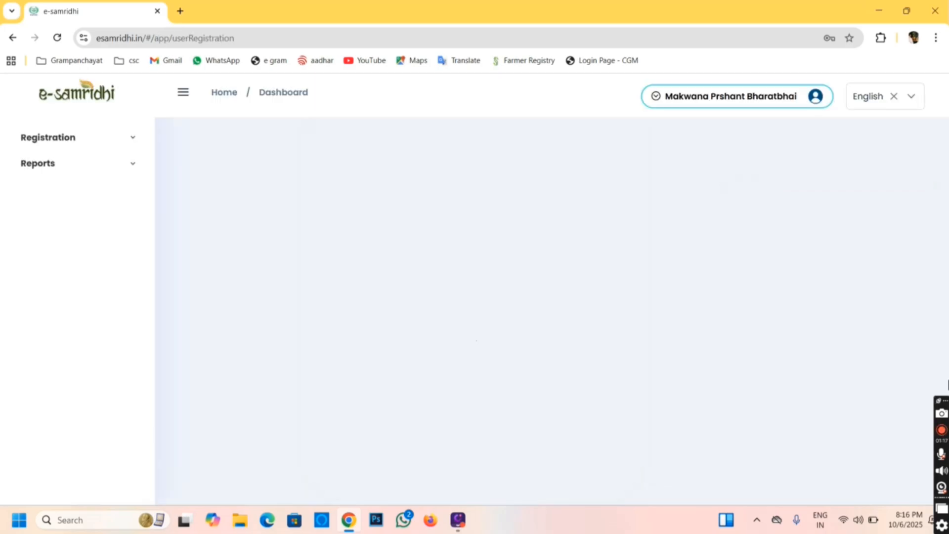
# Step: Open Registration > Farmer Nominee Registration, keep Aadhaar Number as document type, and fill the Aadhaar No field
pyautogui.click(48, 138)
pyautogui.moveTo(1, 196); pyautogui.dragTo(158, 196)
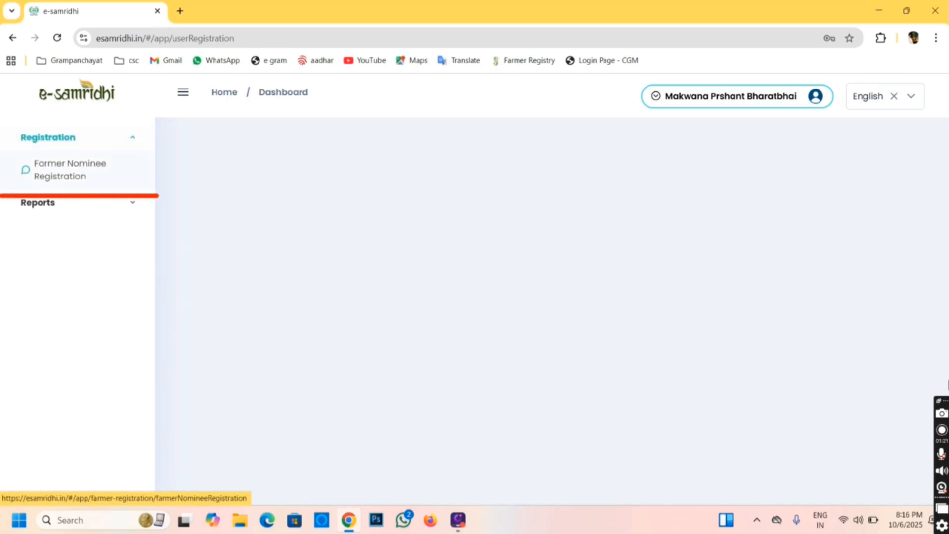
pyautogui.click(70, 169)
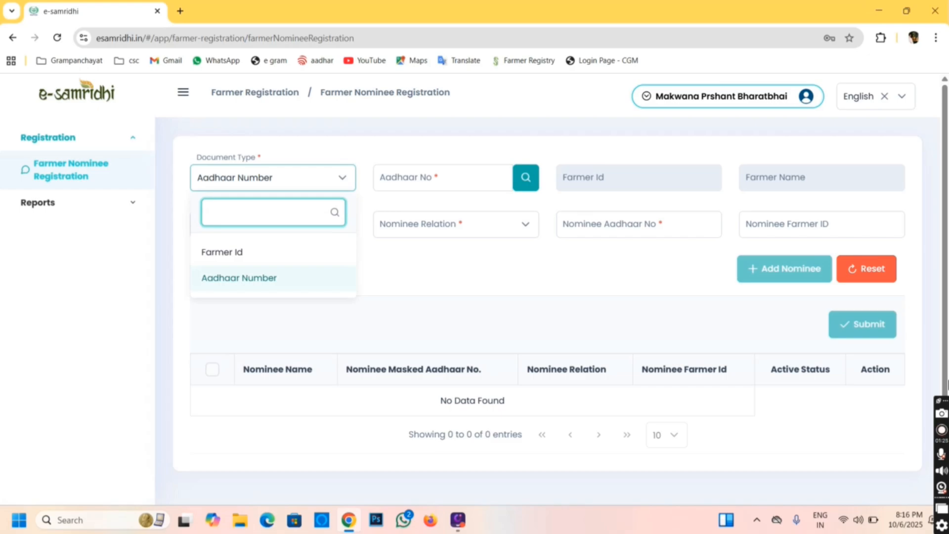
pyautogui.press('Return')
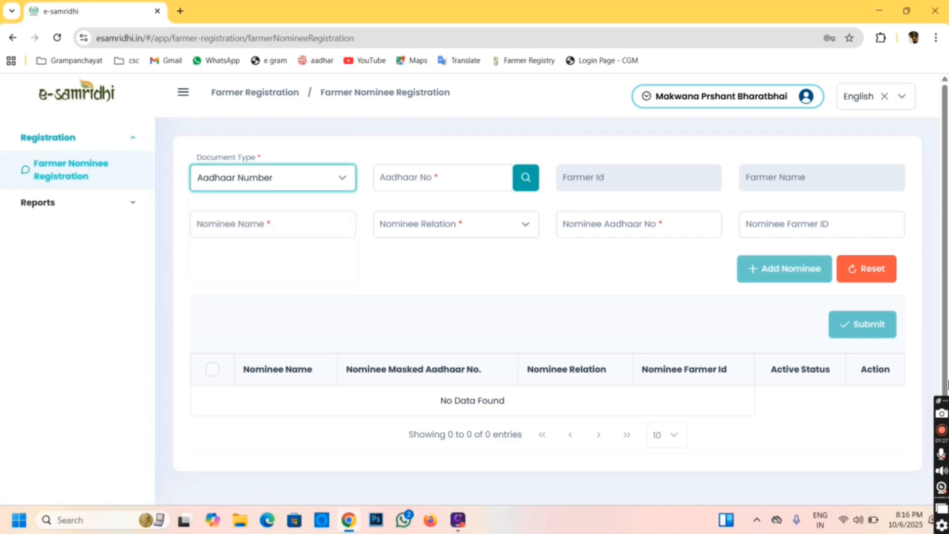
pyautogui.click(442, 177)
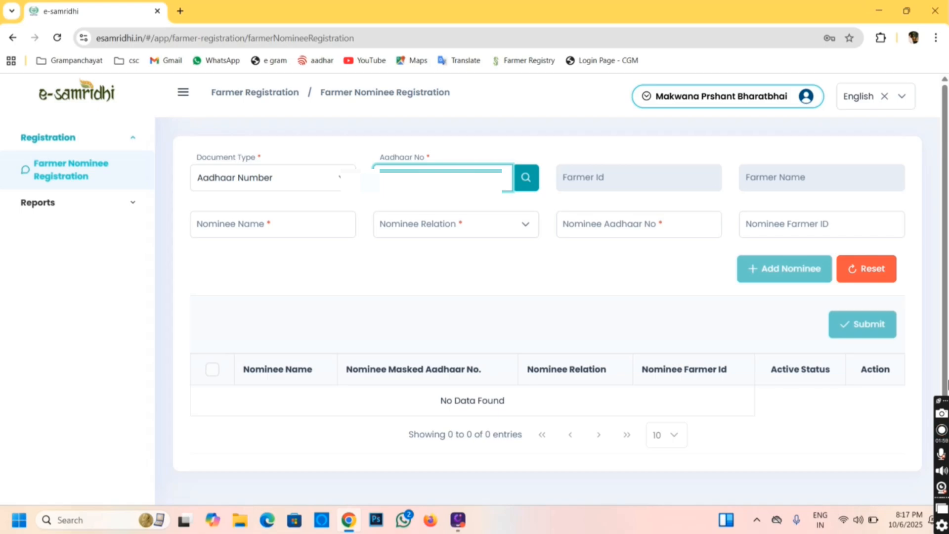
# Step: Look up the farmer by Aadhaar number so Farmer Id and Farmer Name fill in
pyautogui.press('Tab')
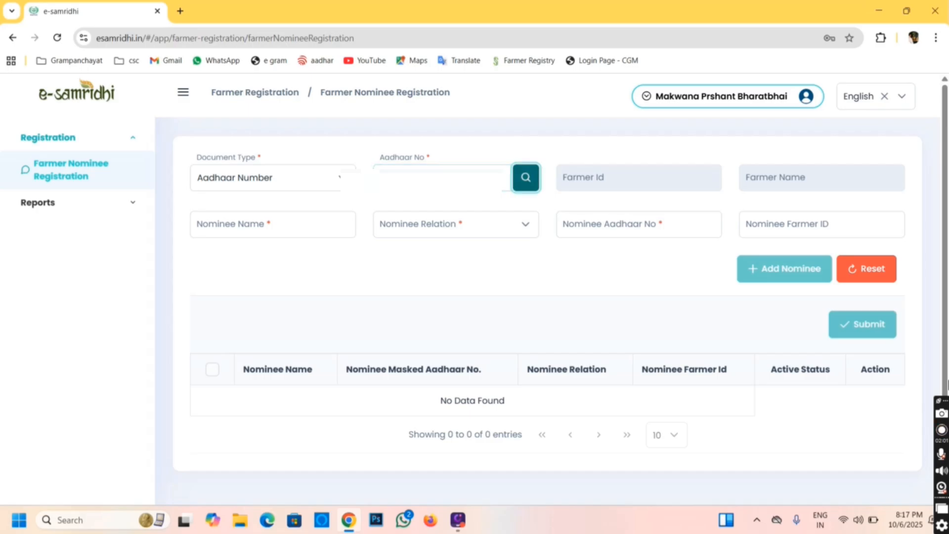
pyautogui.press('Return')
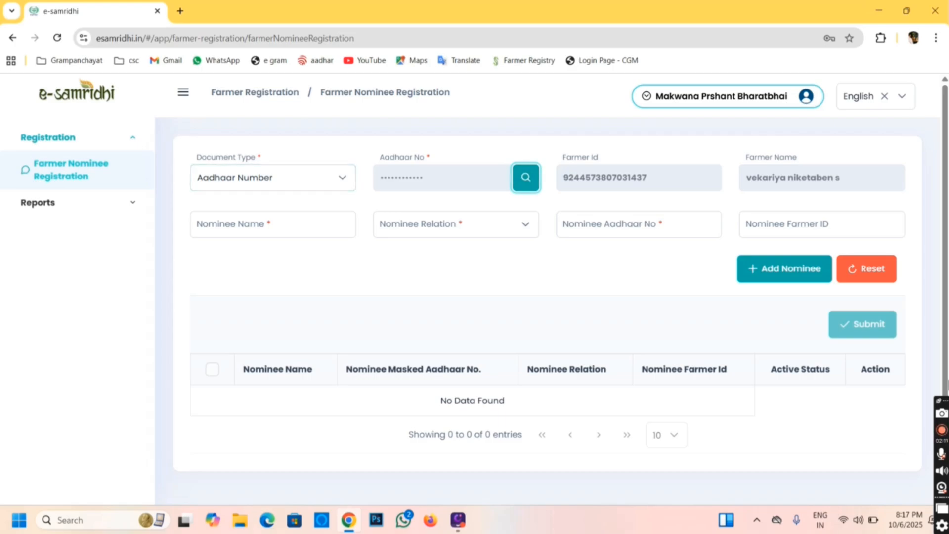
pyautogui.click(272, 225)
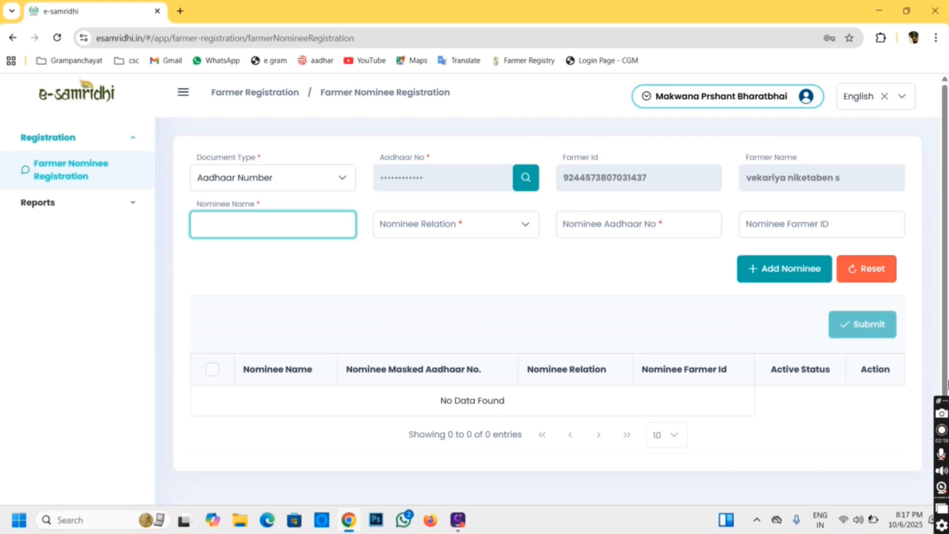
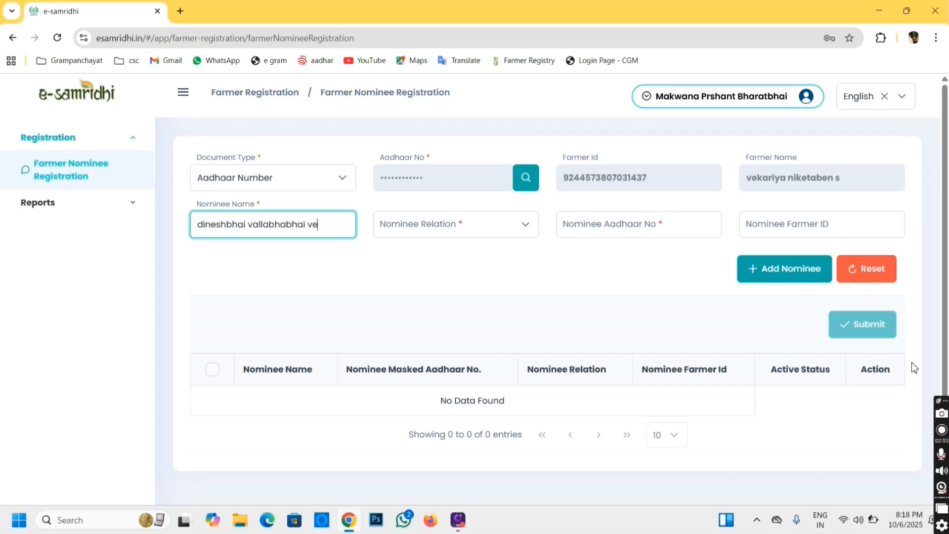
# Step: Enter the nominee's full name and set Nominee Relation to OTHER
pyautogui.press('Tab')
pyautogui.press('space')
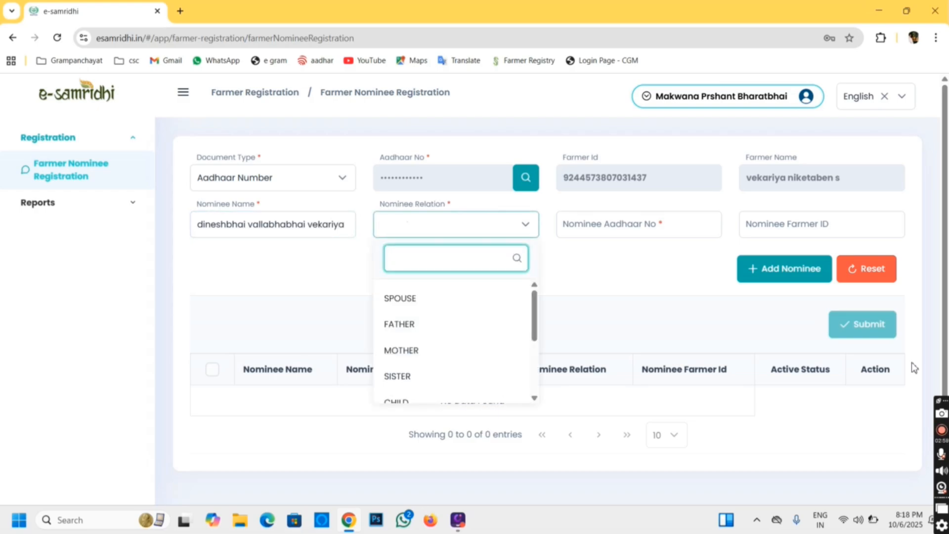
pyautogui.press('Down')
pyautogui.press('Down')
pyautogui.press('Down')
pyautogui.press('Down')
pyautogui.press('Down')
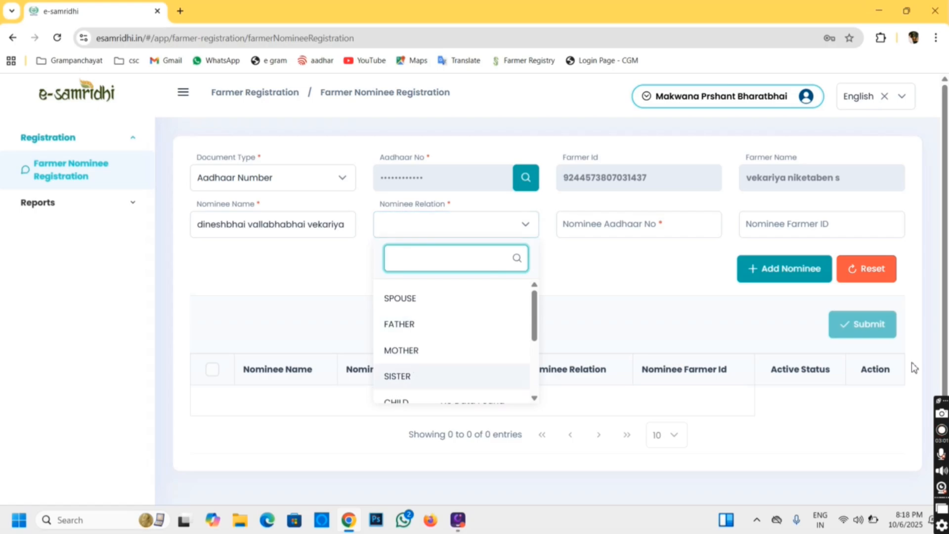
pyautogui.press('Down')
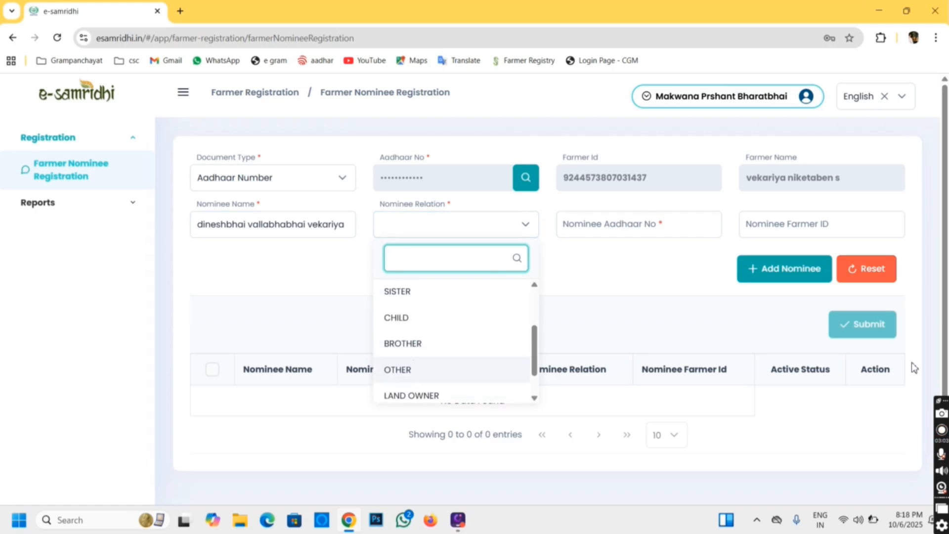
pyautogui.press('Up')
pyautogui.press('Up')
pyautogui.press('Down')
pyautogui.press('Down')
pyautogui.press('Return')
# Step: Enter the nominee's Aadhaar number and add the nominee to the nominee table
pyautogui.press('Tab')
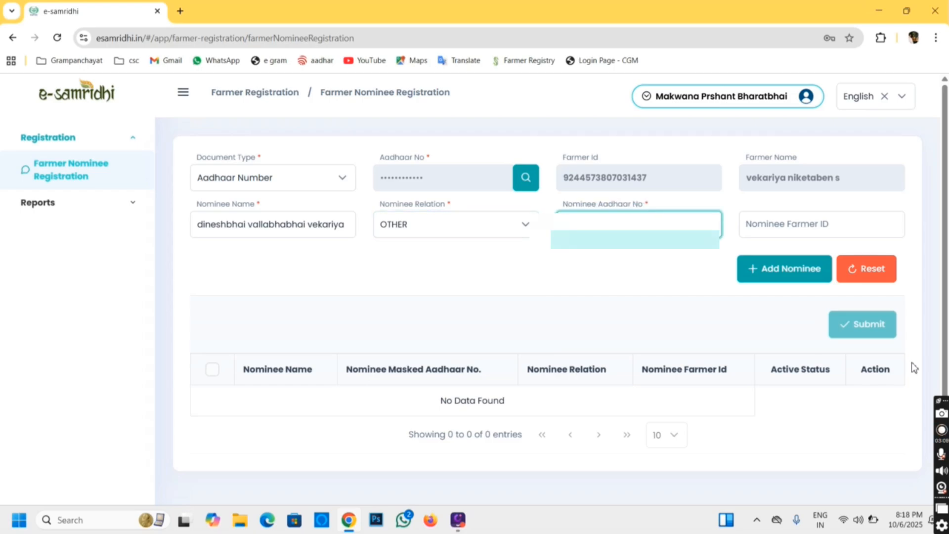
pyautogui.write('••••')
pyautogui.press('Tab')
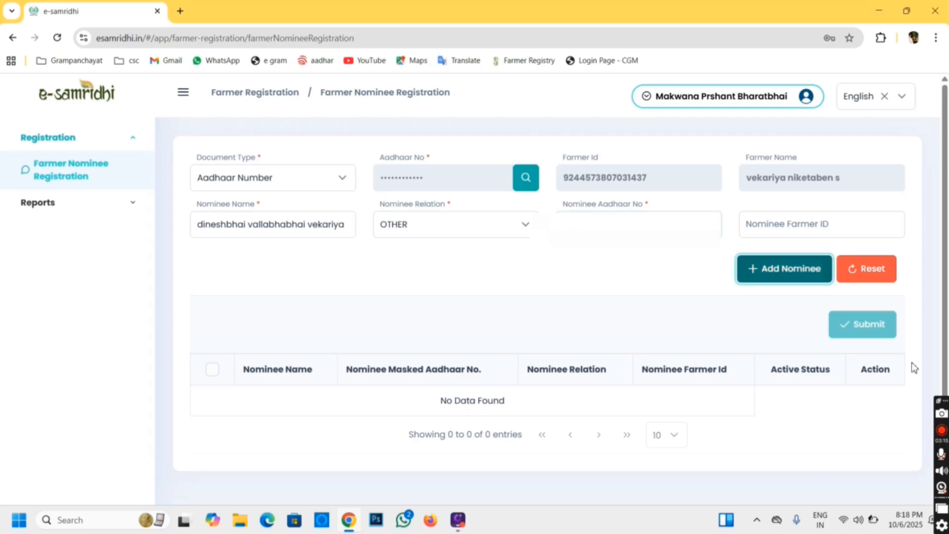
pyautogui.press('Return')
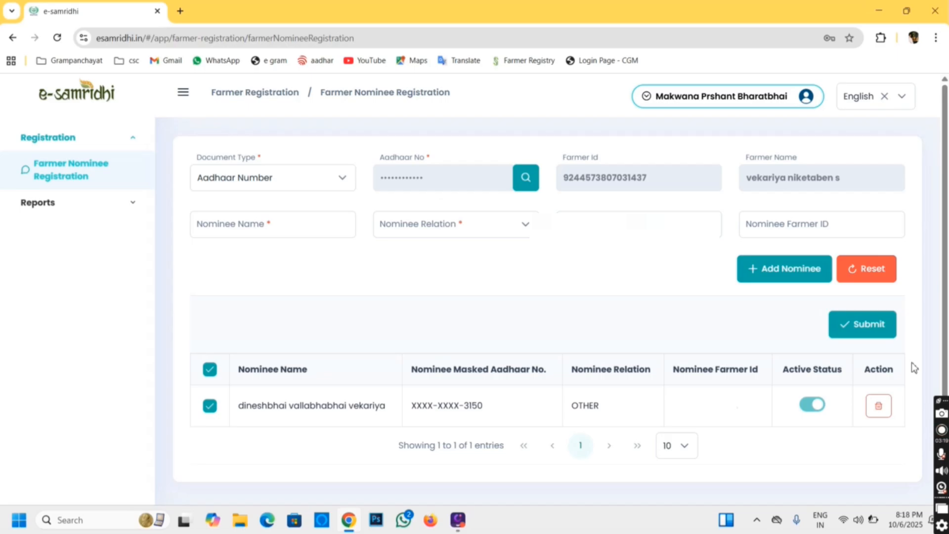
# Step: Submit the nominee, verify with the 4-digit mobile verification code, and dismiss Chrome's password prompt
pyautogui.press('Tab')
pyautogui.press('Tab')
pyautogui.press('Return')
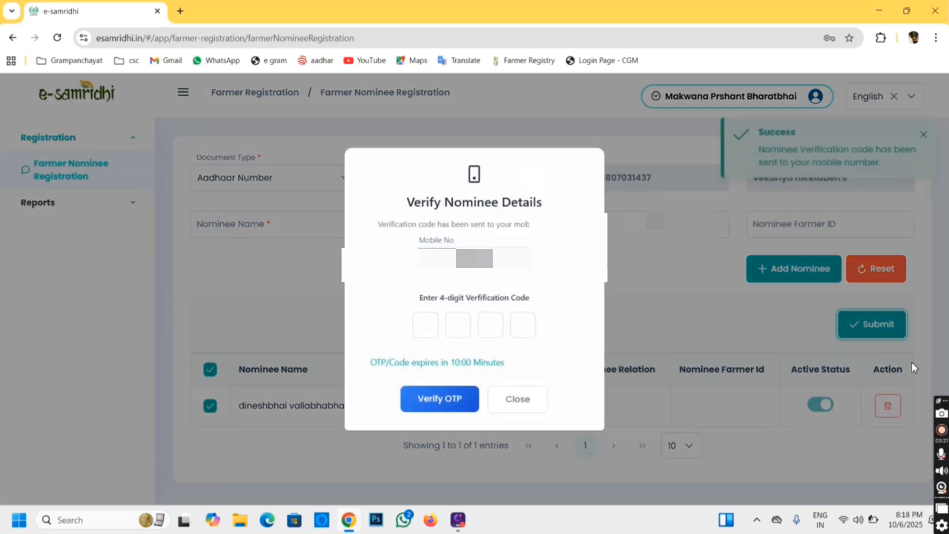
pyautogui.press('Tab')
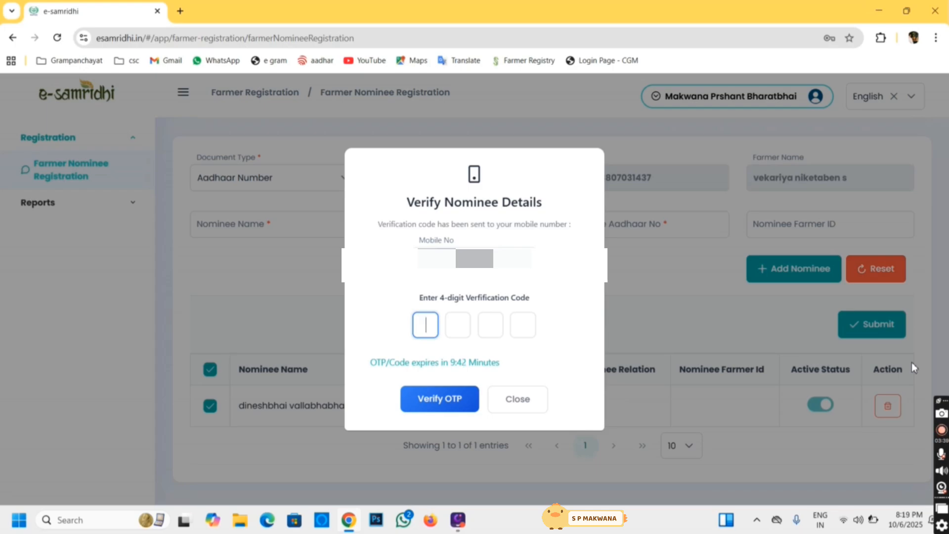
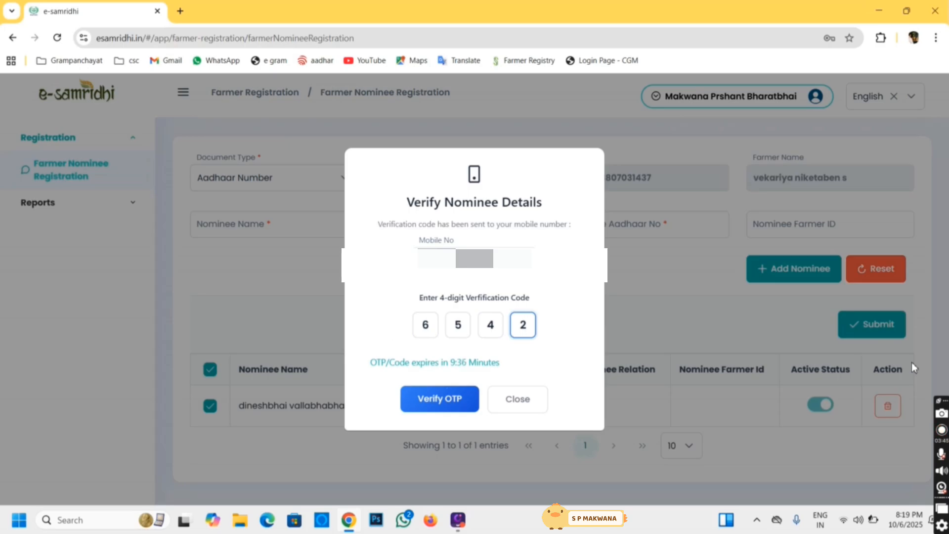
pyautogui.press('Return')
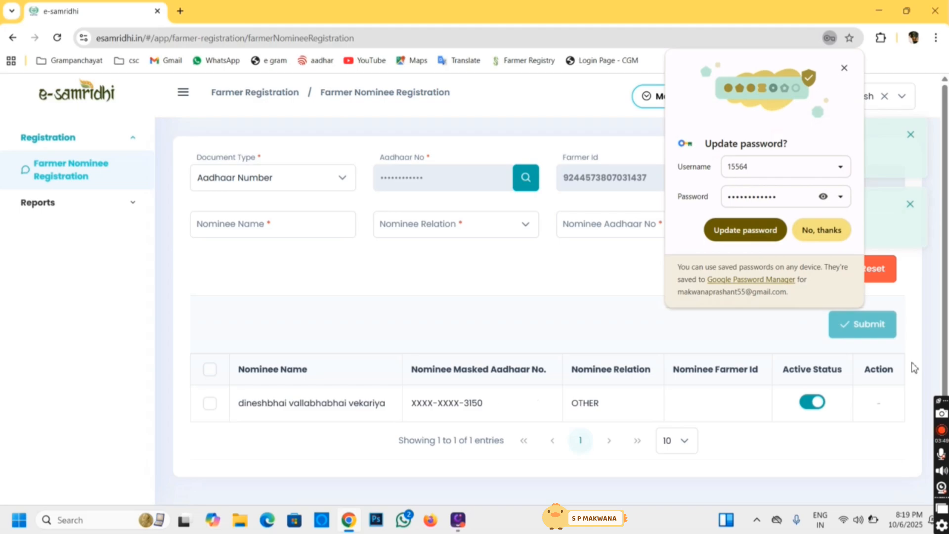
pyautogui.click(821, 230)
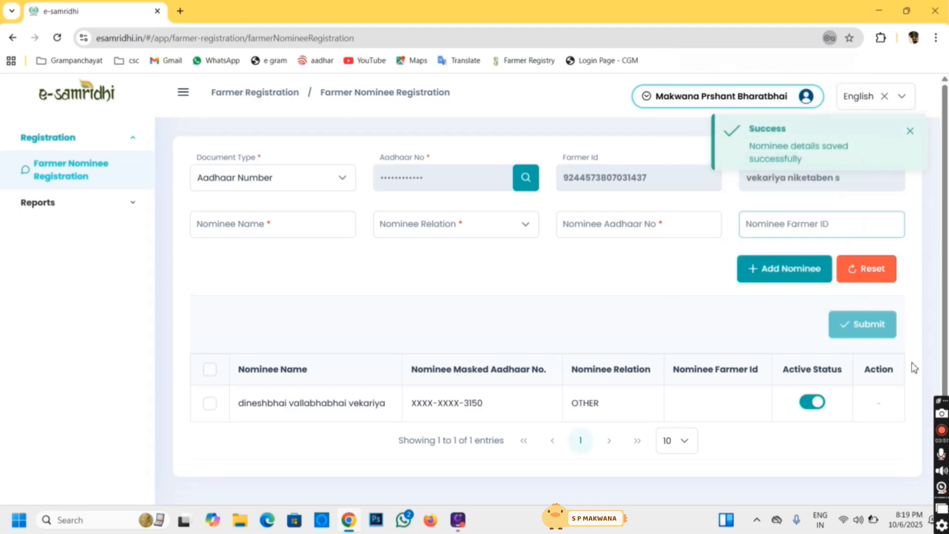